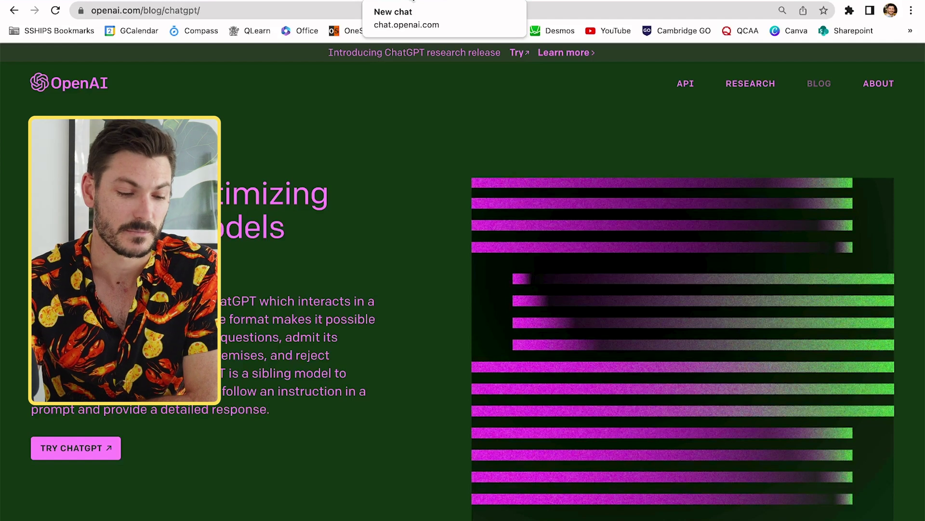
# Ask ChatGPT for a 10-question multiple-choice quiz on Australia in WW1, with correct answers shown.
pyautogui.click(410, 0)
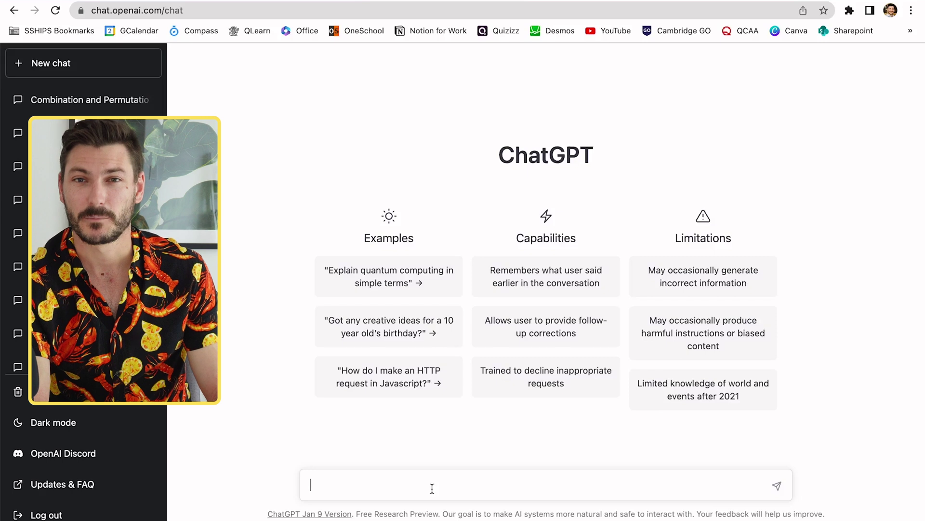
pyautogui.write('create a 10 question quiz with multiple choice answers (sh')
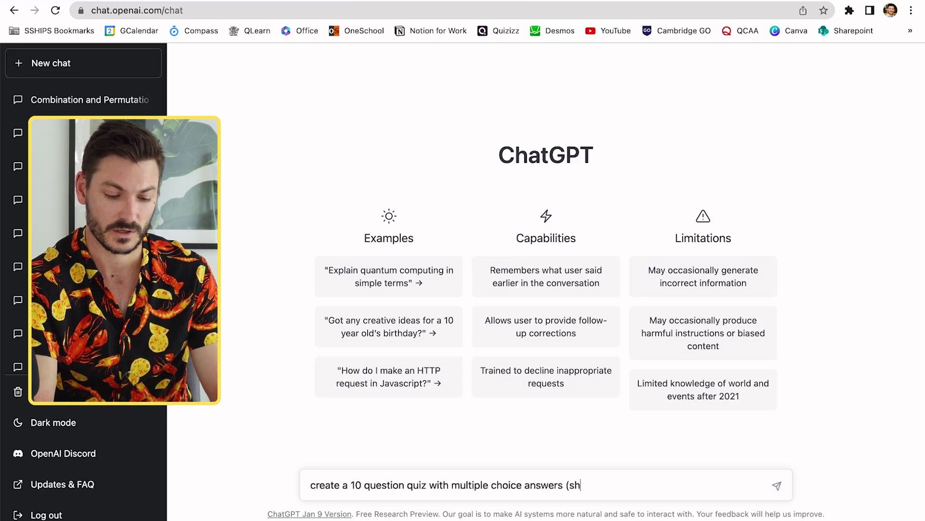
pyautogui.write('owing me the correct ')
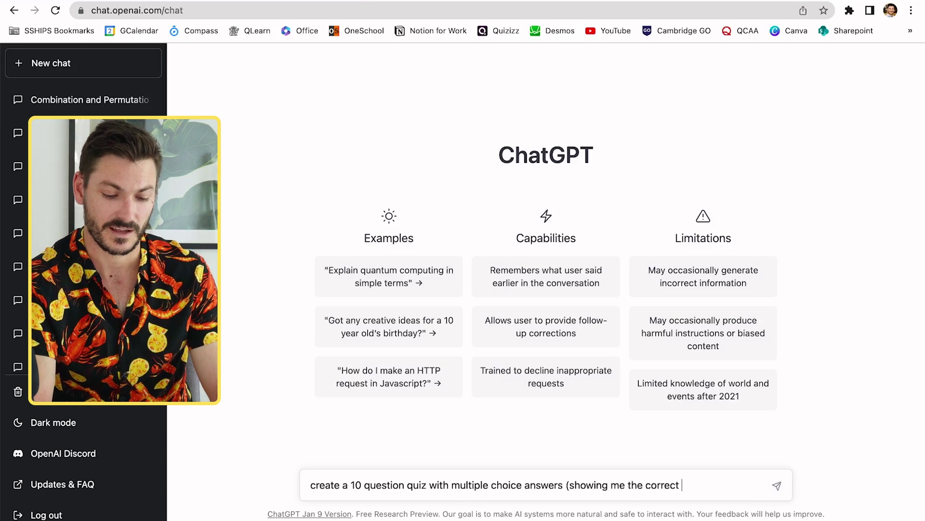
pyautogui.write('answer and a brief ex')
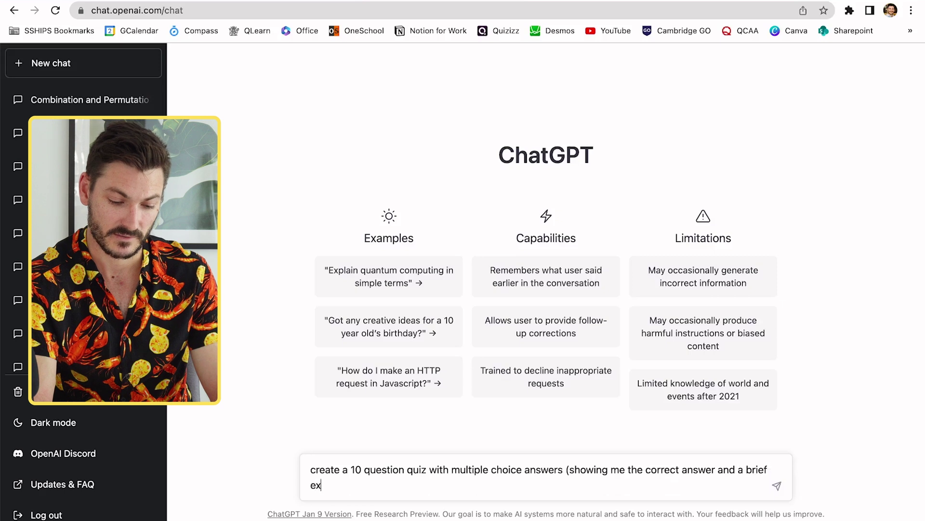
pyautogui.write('planation of that answer')
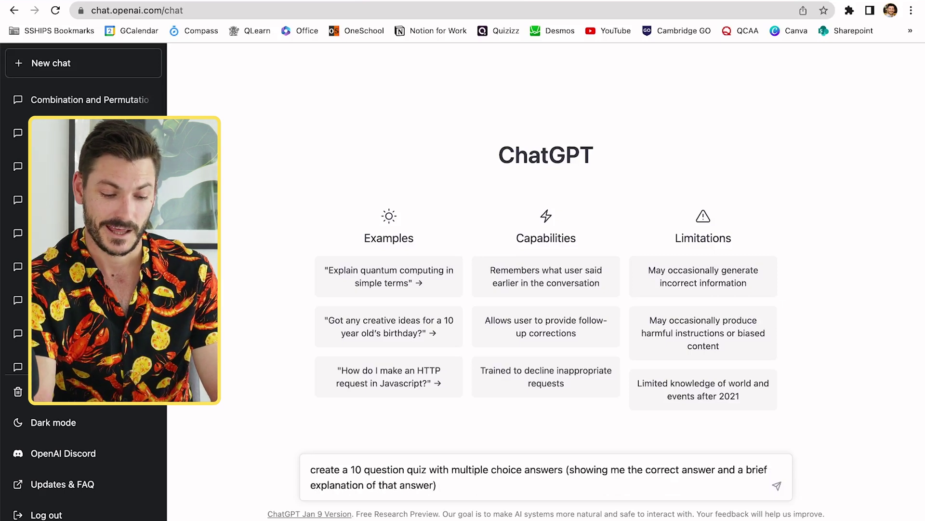
pyautogui.write(') about Aus')
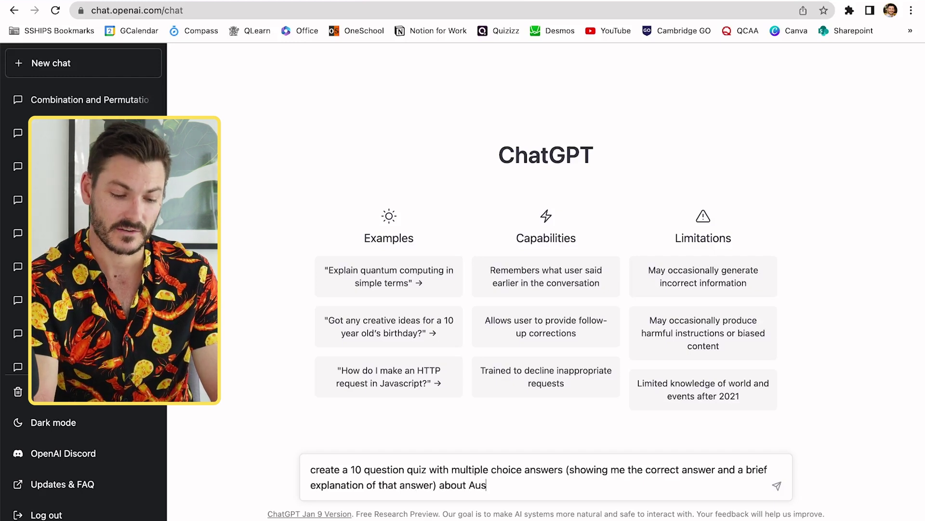
pyautogui.write('tralild war')
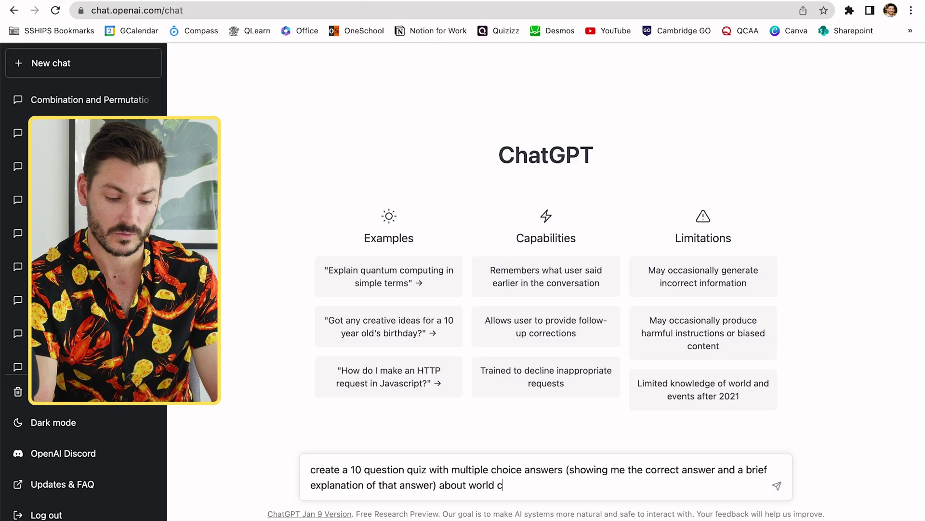
pyautogui.write(" 1 but mostly from the perspective of Australia's in")
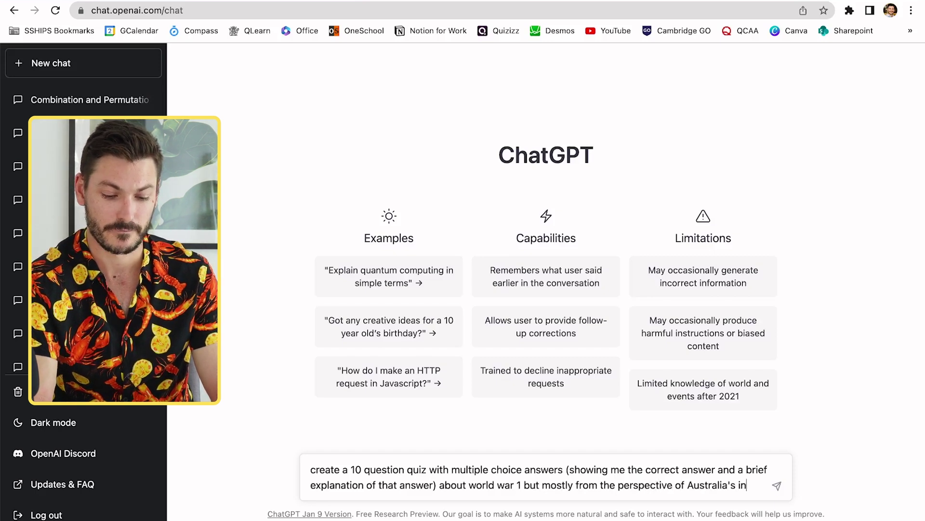
pyautogui.write('volvement')
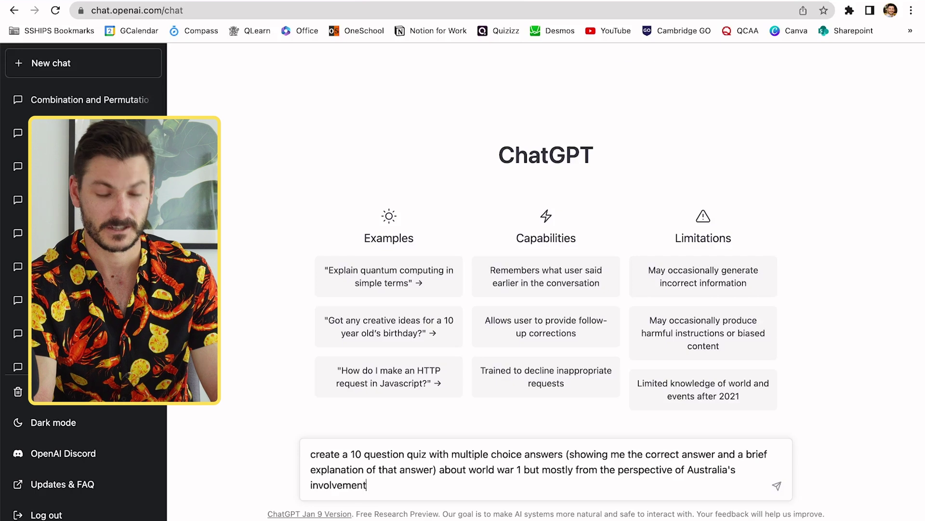
pyautogui.press('Return')
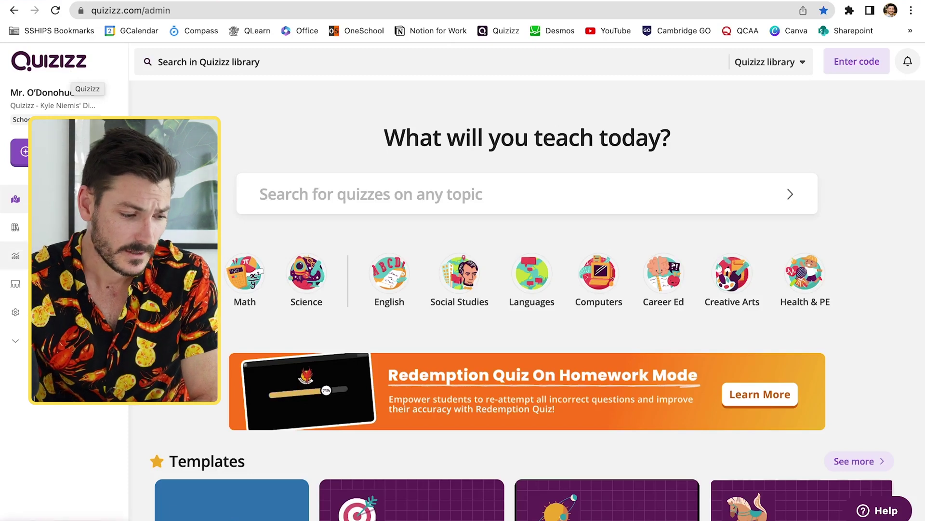
# Create a new Quizizz quiz with a blank multiple-choice first question.
pyautogui.click(20, 152)
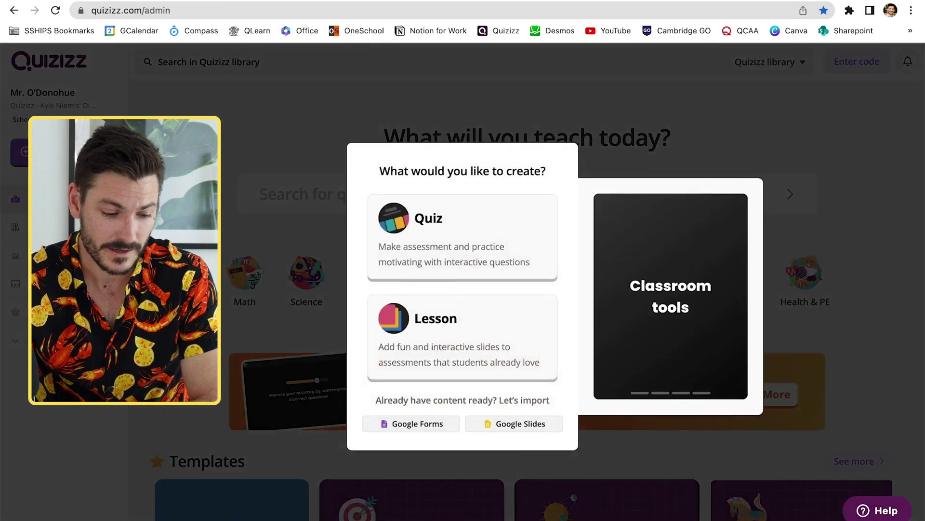
pyautogui.click(434, 240)
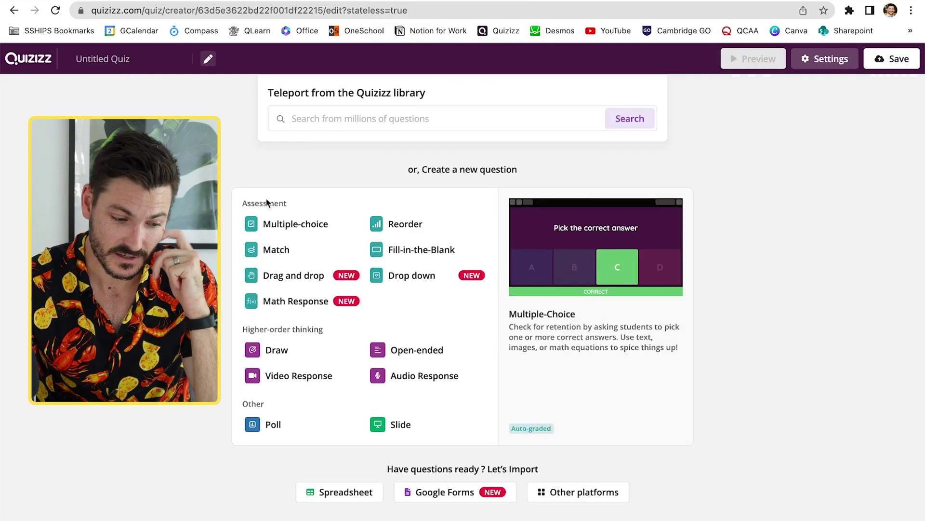
pyautogui.click(286, 229)
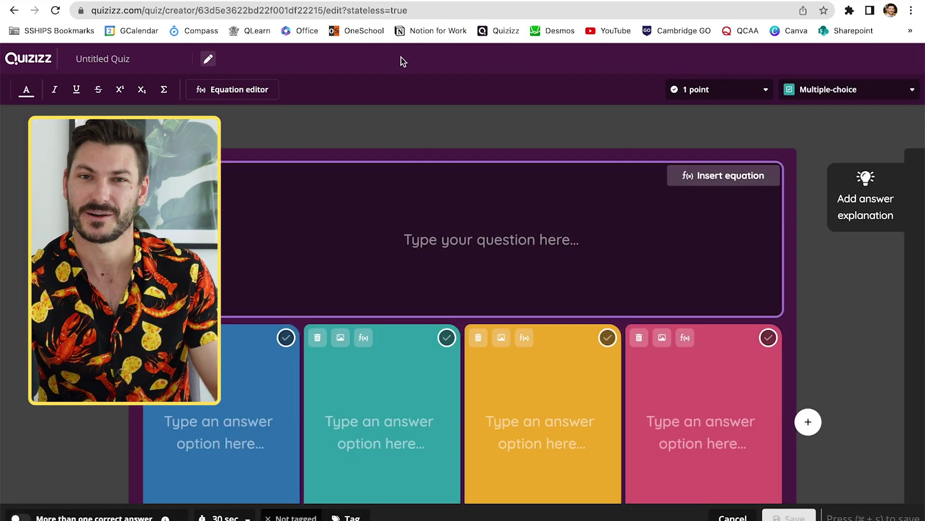
# Copy ChatGPT's question 1, 'In what year did Australia enter World War 1?', into the Quizizz question.
pyautogui.hotkey('ctrl', 'Tab')
pyautogui.scroll(20, 432, 130)
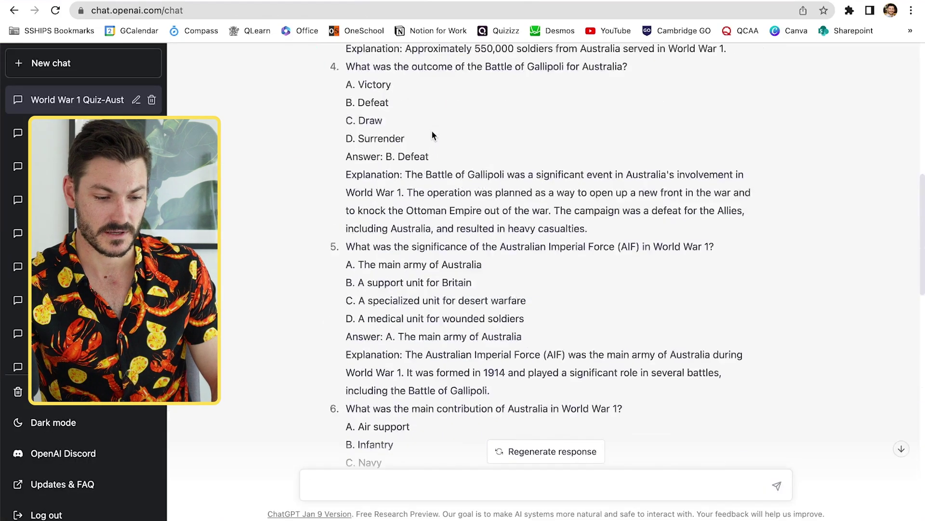
pyautogui.scroll(-3, 432, 131)
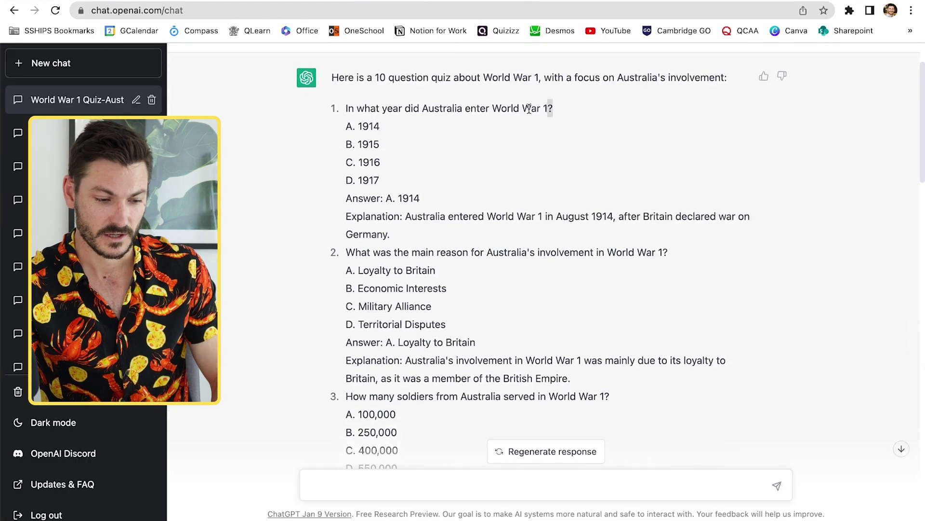
pyautogui.moveTo(554, 109); pyautogui.dragTo(338, 107)
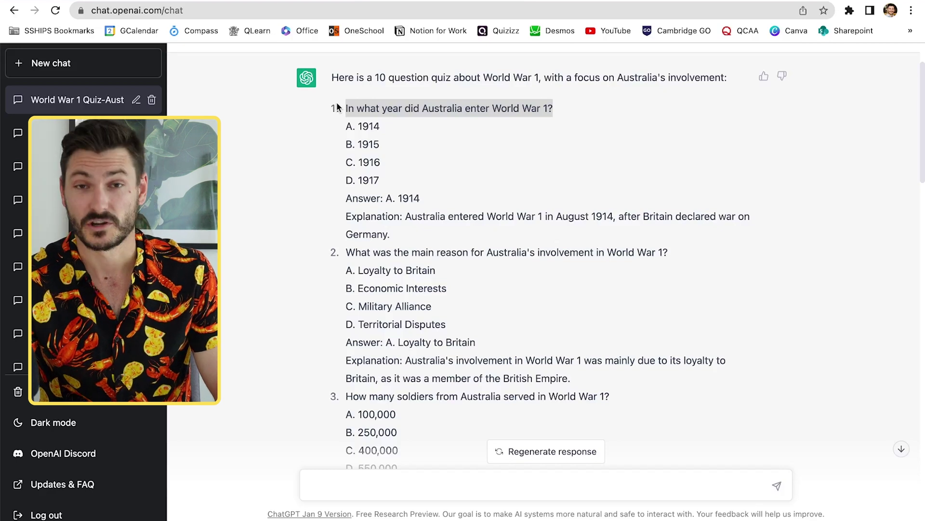
pyautogui.press('super+c')
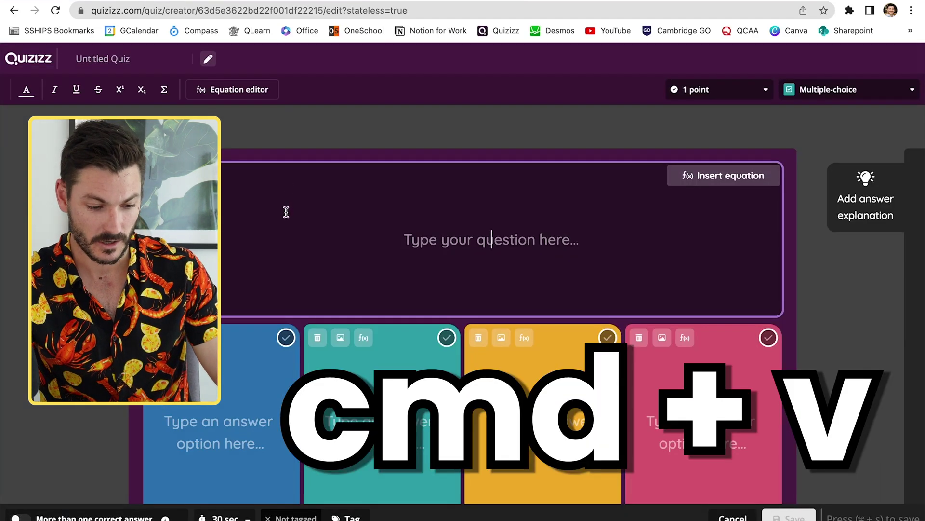
pyautogui.press('super+v')
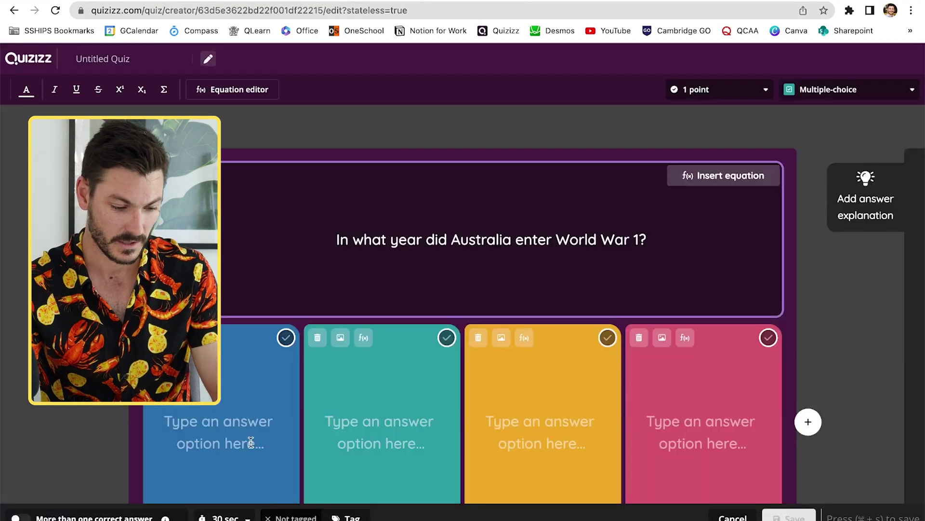
pyautogui.click(255, 440)
# Enter answer options 1914, 1916, 1915 and 1917, marking 1914 as correct.
pyautogui.write('1')
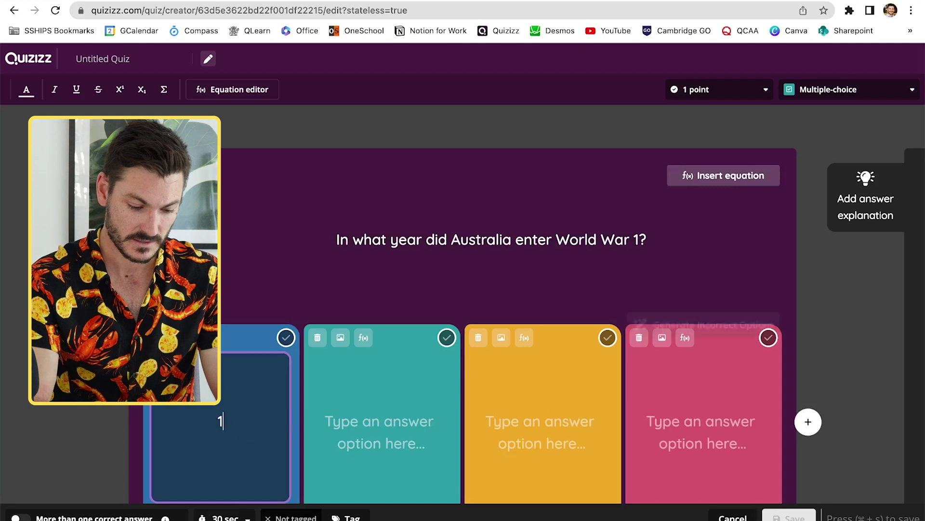
pyautogui.write('914')
pyautogui.click(381, 427)
pyautogui.write('1916')
pyautogui.click(541, 427)
pyautogui.write('1')
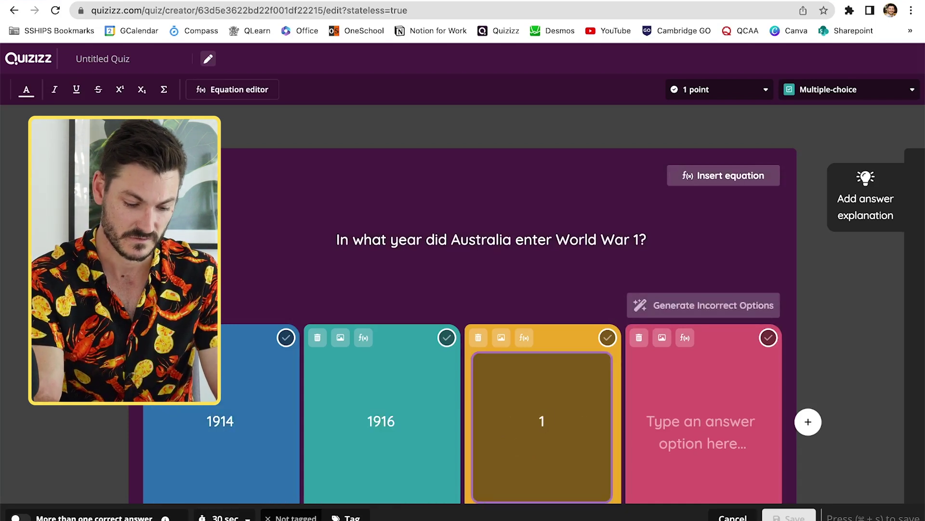
pyautogui.write('915')
pyautogui.click(703, 427)
pyautogui.write('1917')
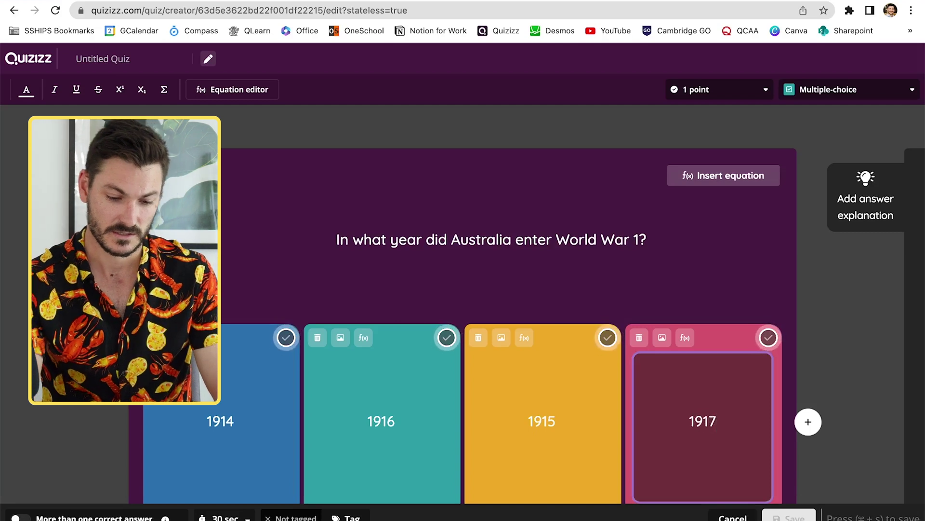
pyautogui.click(284, 341)
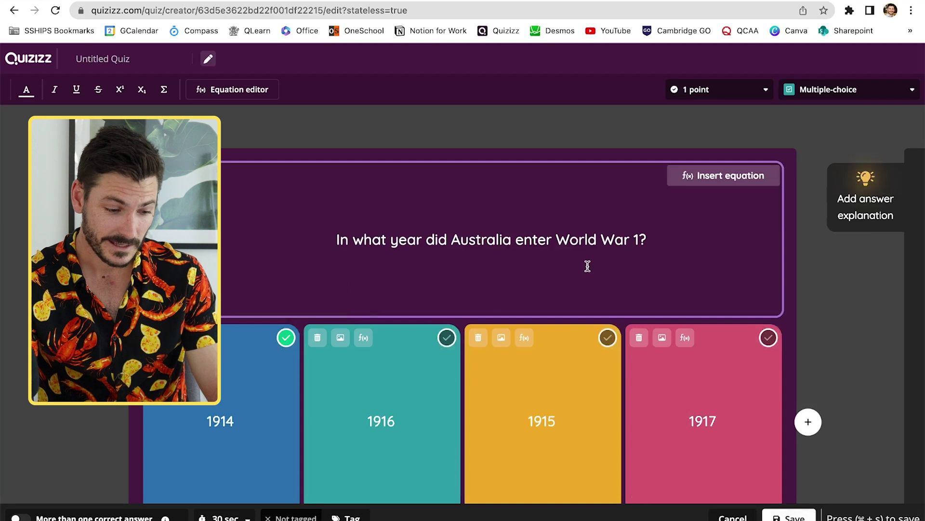
# Save question 1 and add a new multiple-choice question.
pyautogui.scroll(-2, 587, 266)
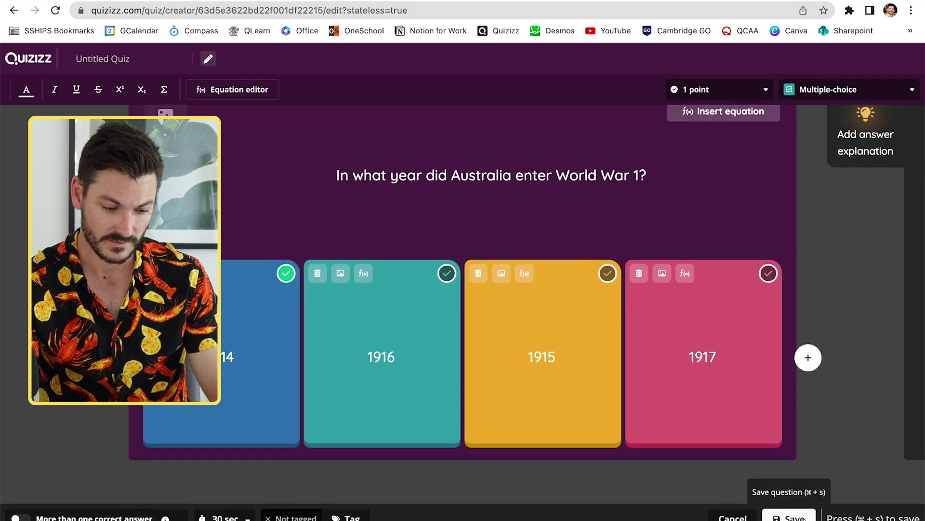
pyautogui.click(796, 517)
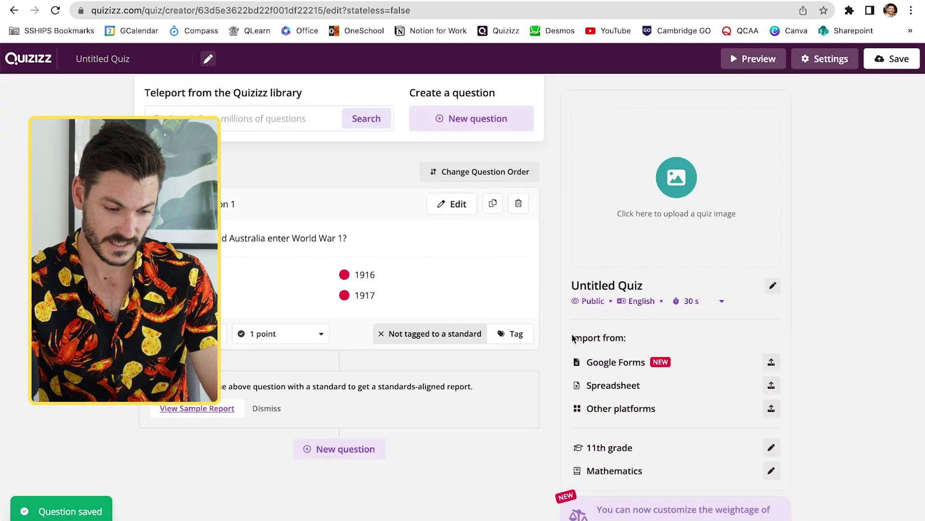
pyautogui.click(452, 124)
pyautogui.click(279, 202)
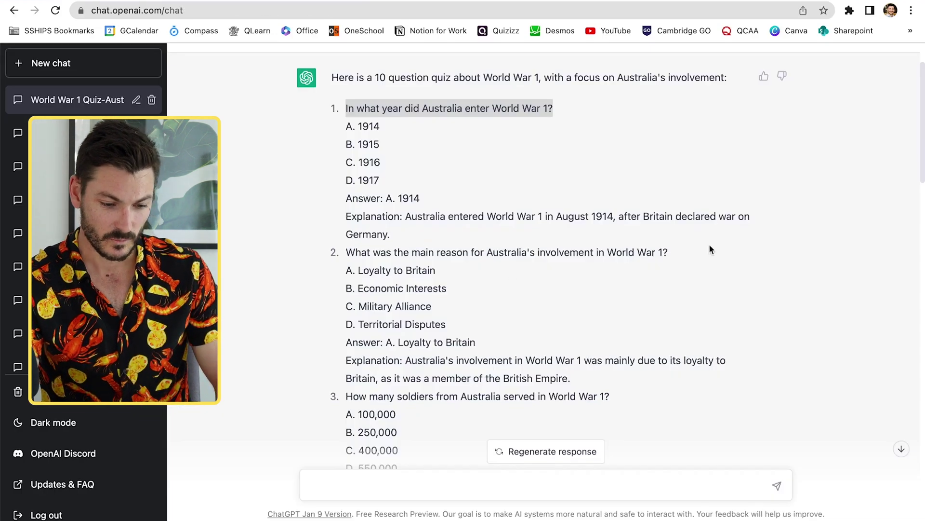
# Paste question 2 about Australia's main reason for entering WW1 and its first option, Loyalty to Britain.
pyautogui.moveTo(675, 249); pyautogui.dragTo(349, 249)
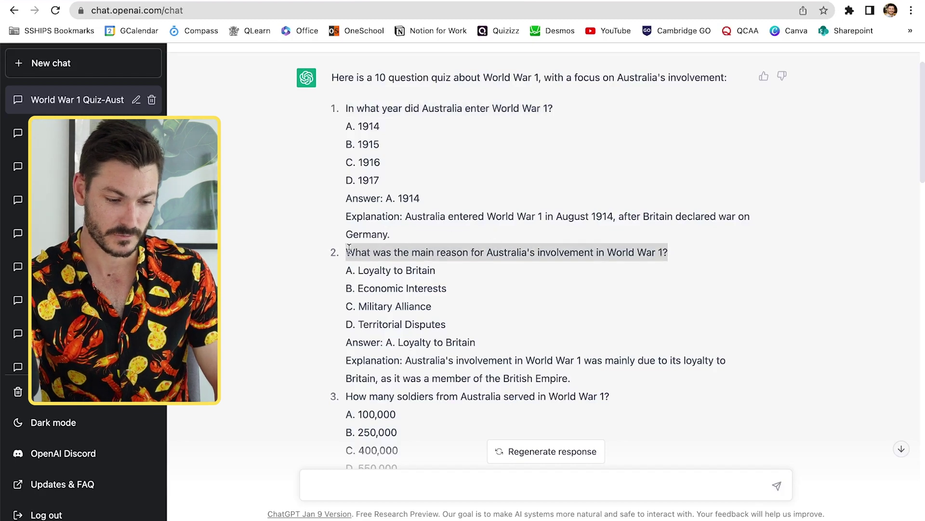
pyautogui.hotkey('ctrl', 'Tab')
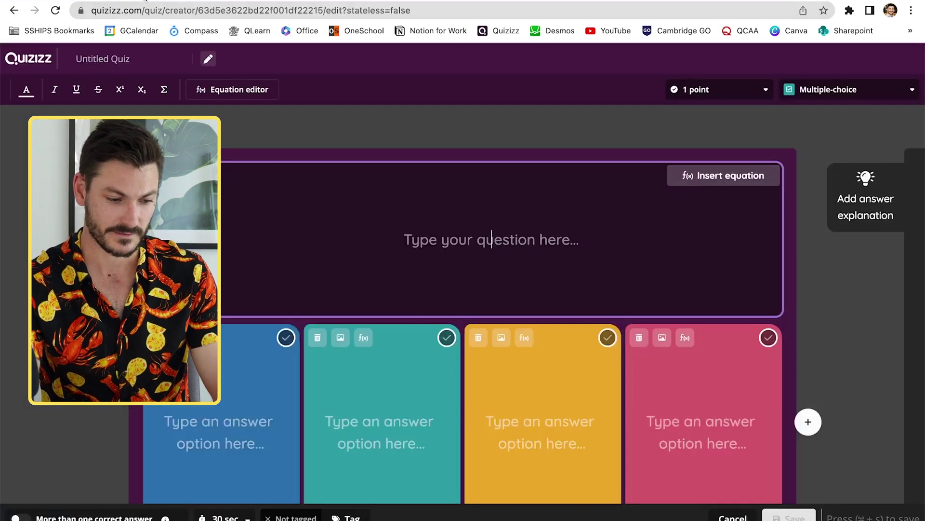
pyautogui.hotkey('ctrl', 'v')
pyautogui.hotkey('ctrl', 'Tab')
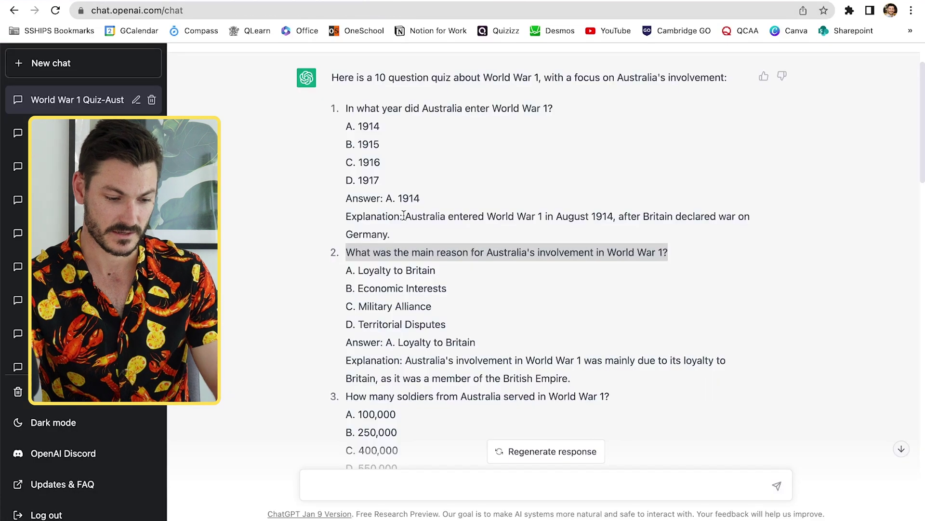
pyautogui.moveTo(439, 270); pyautogui.dragTo(358, 264)
pyautogui.hotkey('ctrl', 'c')
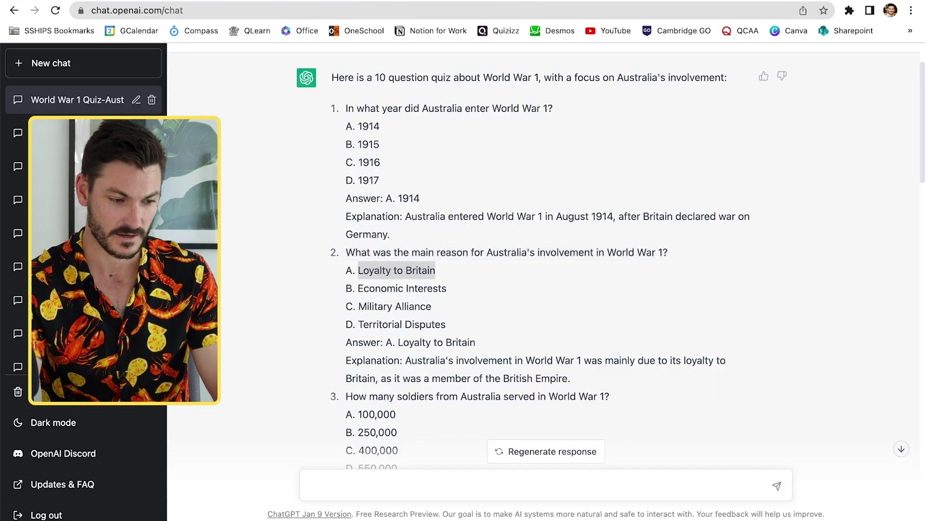
pyautogui.hotkey('ctrl', 'Tab')
pyautogui.click(219, 438)
pyautogui.hotkey('ctrl', 'v')
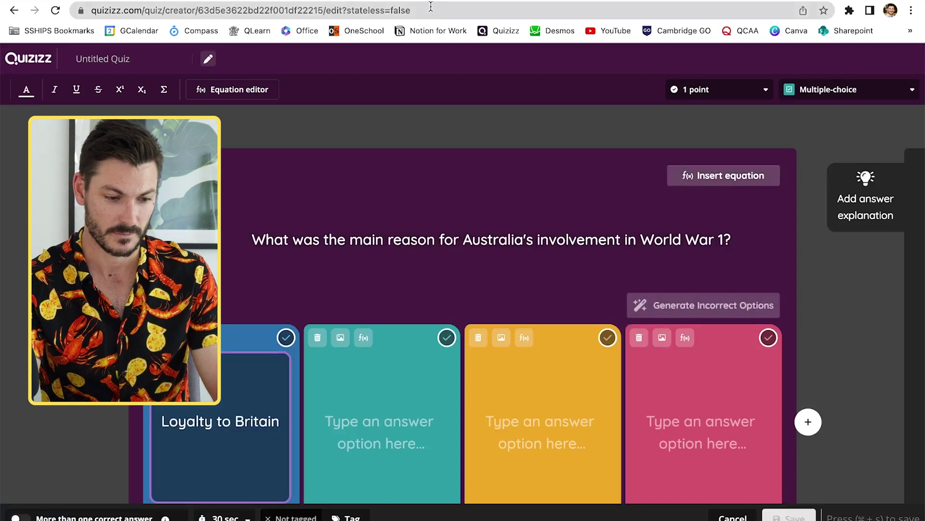
# Paste Economic Interests and Military Alliance as the second and third answer options.
pyautogui.hotkey('ctrl', 'Tab')
pyautogui.moveTo(451, 290); pyautogui.dragTo(358, 285)
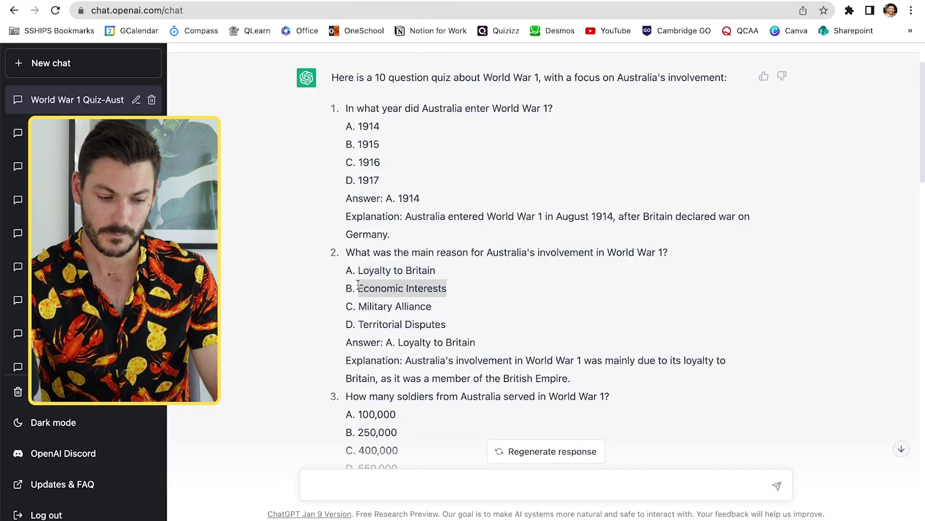
pyautogui.hotkey('ctrl', 'c')
pyautogui.hotkey('ctrl', 'Tab')
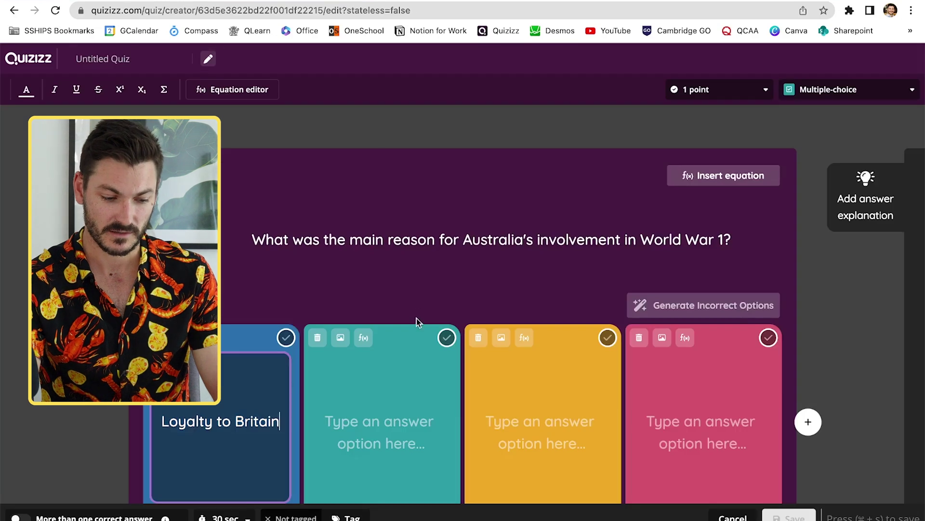
pyautogui.click(403, 427)
pyautogui.hotkey('ctrl', 'v')
pyautogui.hotkey('ctrl', 'shift', 'Tab')
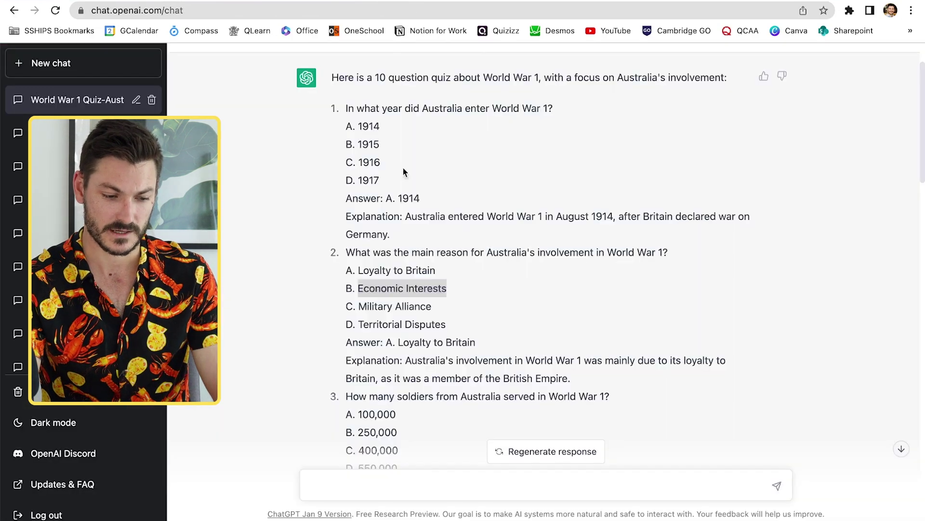
pyautogui.moveTo(435, 306); pyautogui.dragTo(359, 305)
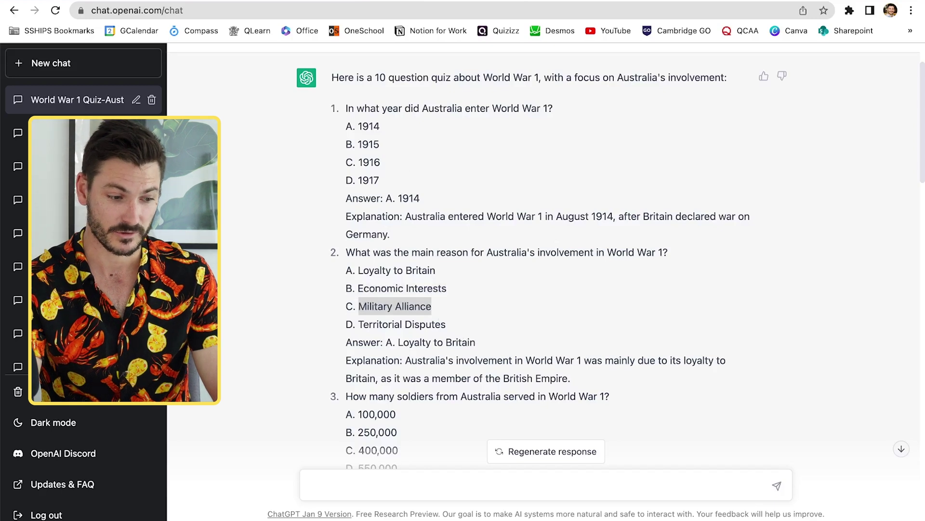
pyautogui.hotkey('ctrl', 'c')
pyautogui.hotkey('ctrl', 'Tab')
pyautogui.click(587, 449)
pyautogui.hotkey('ctrl', 'v')
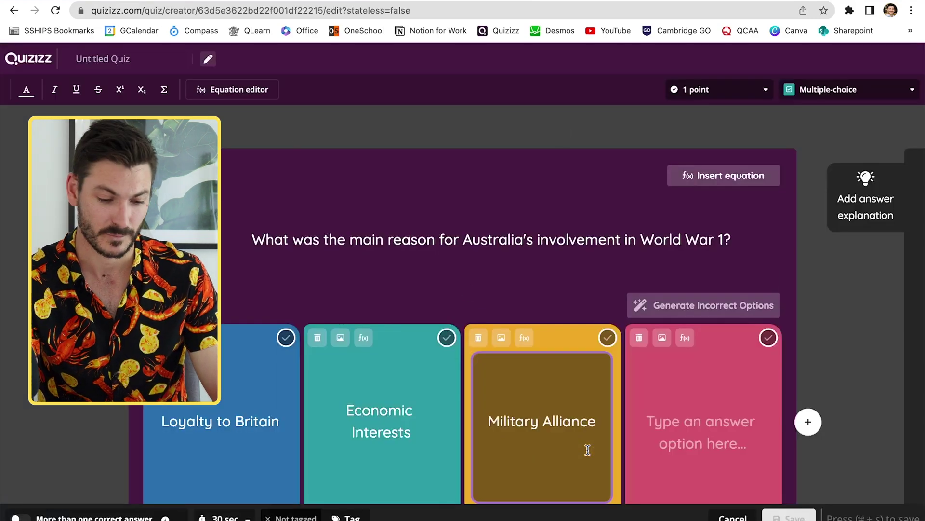
# Paste Territorial Disputes as the fourth answer option.
pyautogui.hotkey('ctrl', 'shift', 'Tab')
pyautogui.moveTo(455, 331); pyautogui.dragTo(359, 321)
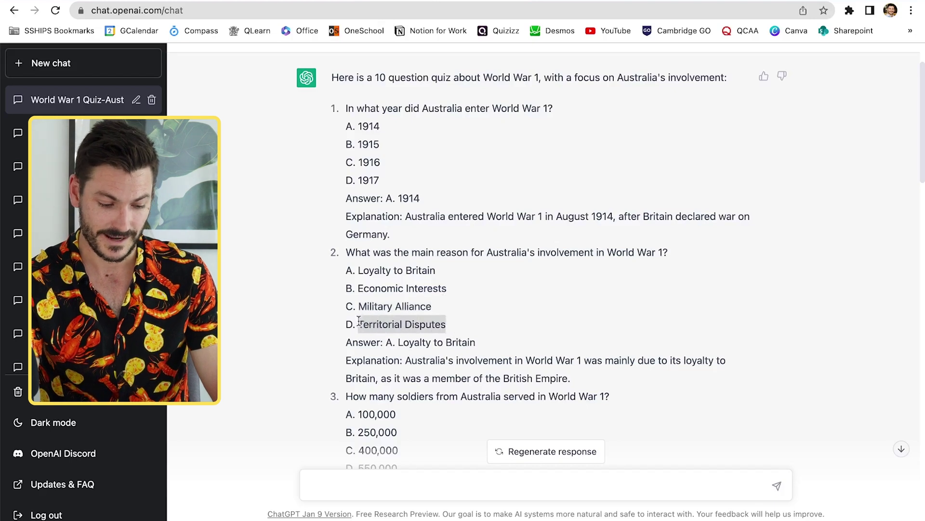
pyautogui.press('super+c')
pyautogui.hotkey('ctrl', 'Tab')
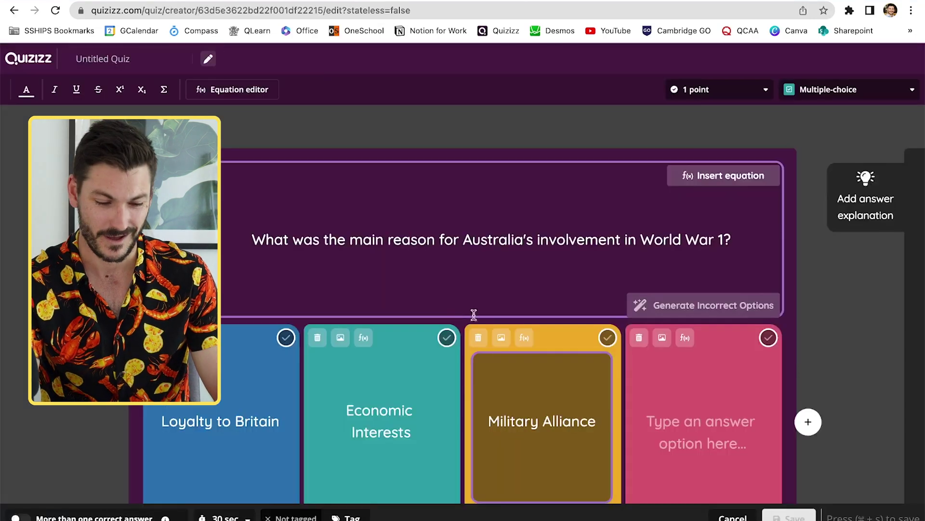
pyautogui.click(694, 419)
pyautogui.press('super+v')
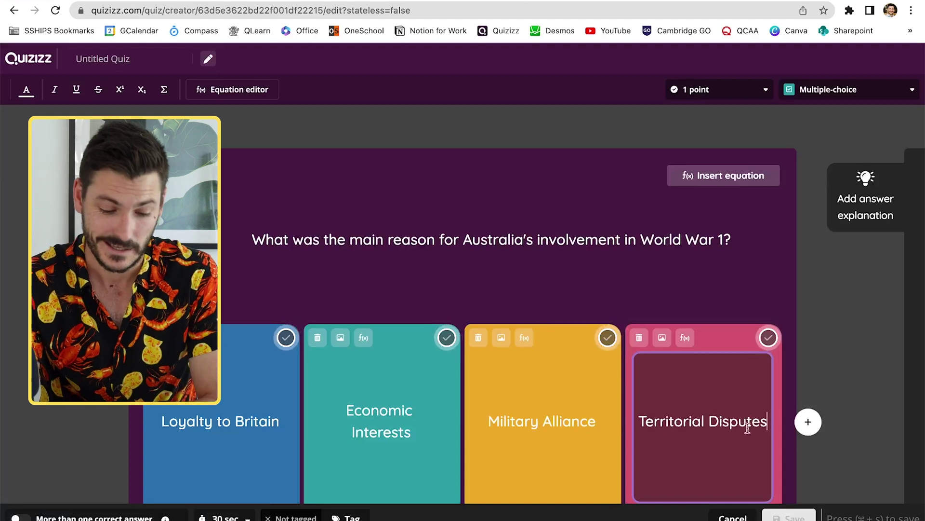
pyautogui.hotkey('ctrl', 'Tab')
pyautogui.hotkey('ctrl', 'Tab')
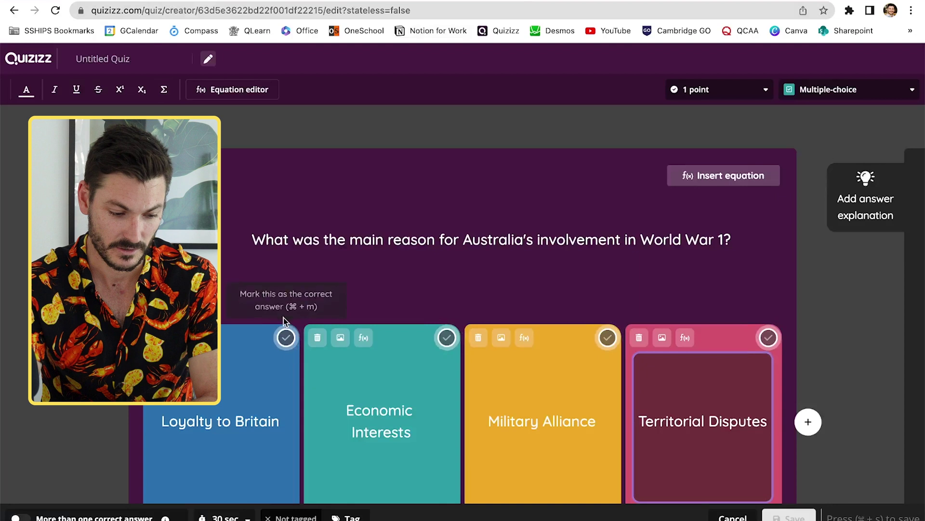
# Tick the Loyalty to Britain card as question 2's correct answer.
pyautogui.click(286, 338)
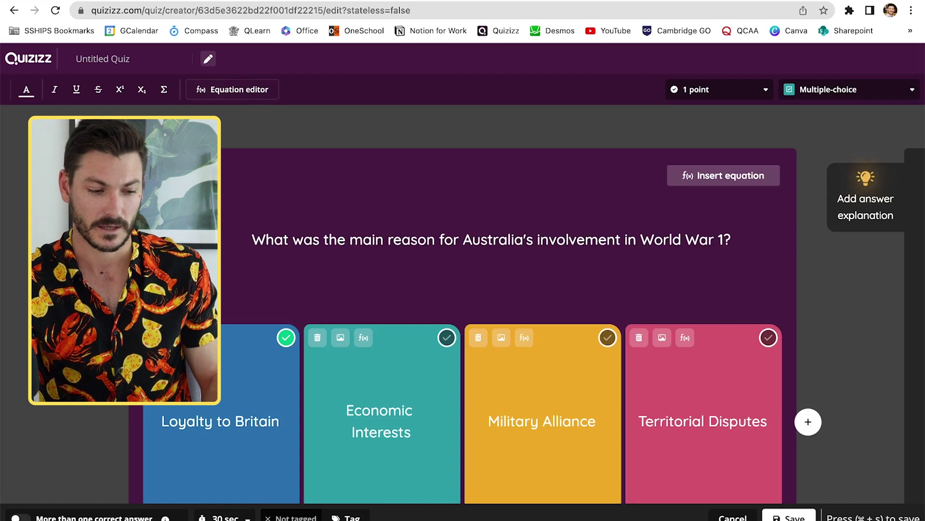
# Add ChatGPT's explanation about Australia's loyalty to the British Empire as question 2's answer explanation.
pyautogui.hotkey('ctrl', 'Tab')
pyautogui.click(576, 379)
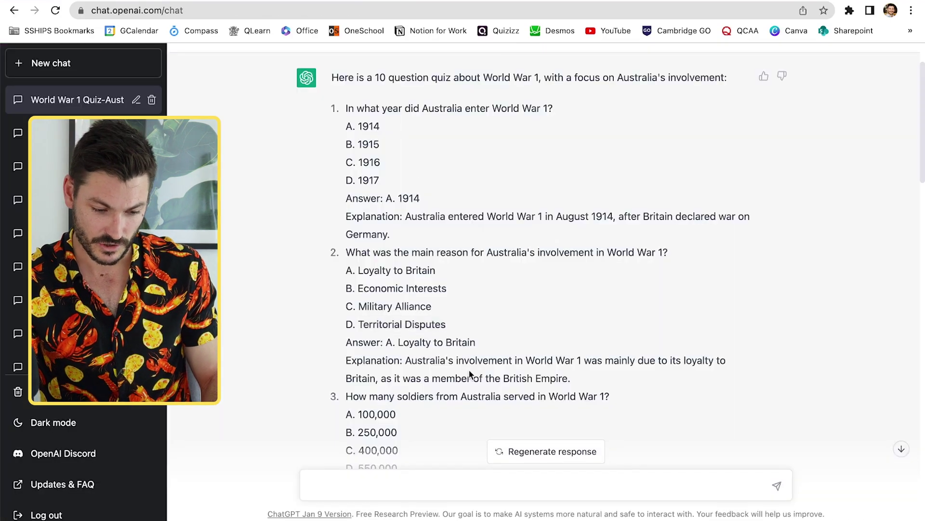
pyautogui.moveTo(576, 378); pyautogui.dragTo(404, 366)
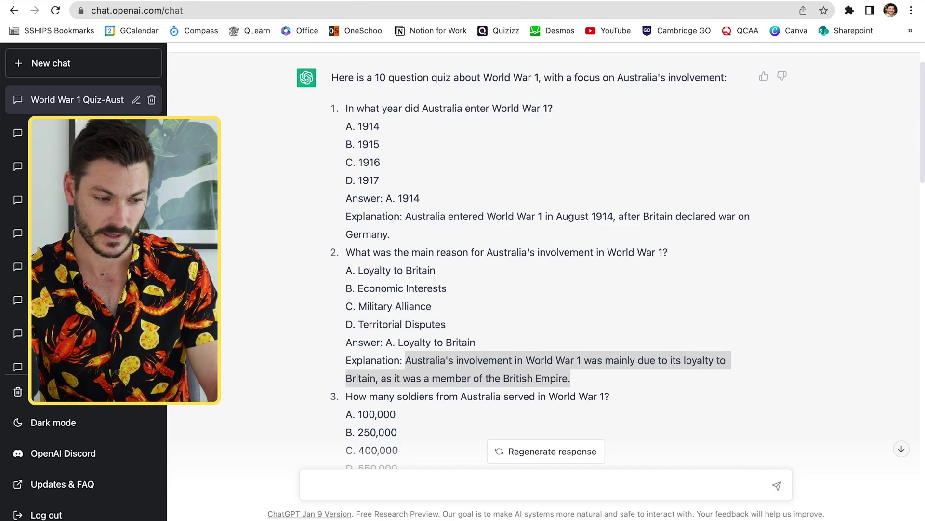
pyautogui.hotkey('ctrl', 'shift', 'Tab')
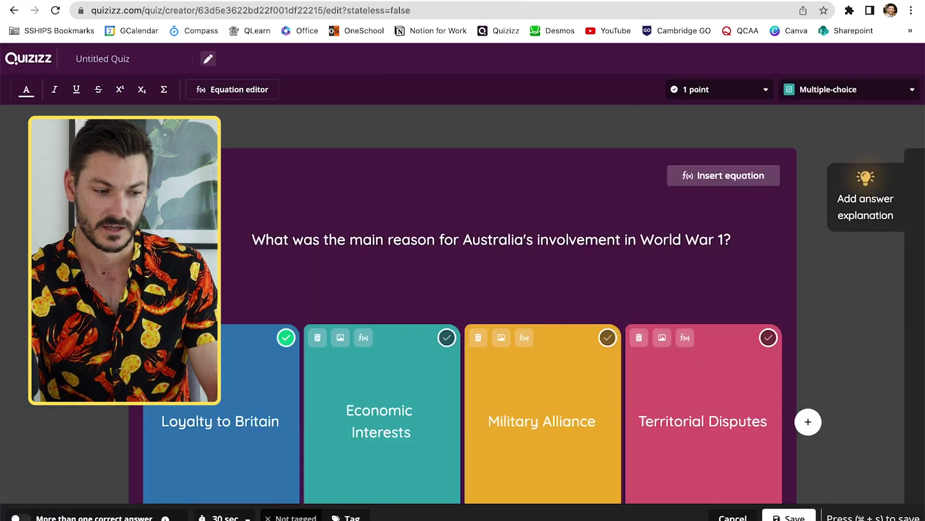
pyautogui.click(865, 214)
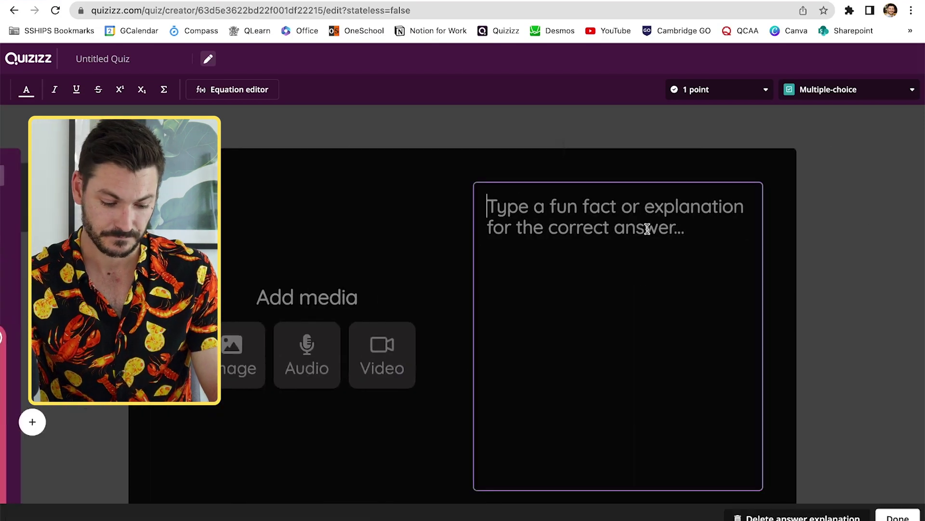
pyautogui.hotkey('ctrl', 'v')
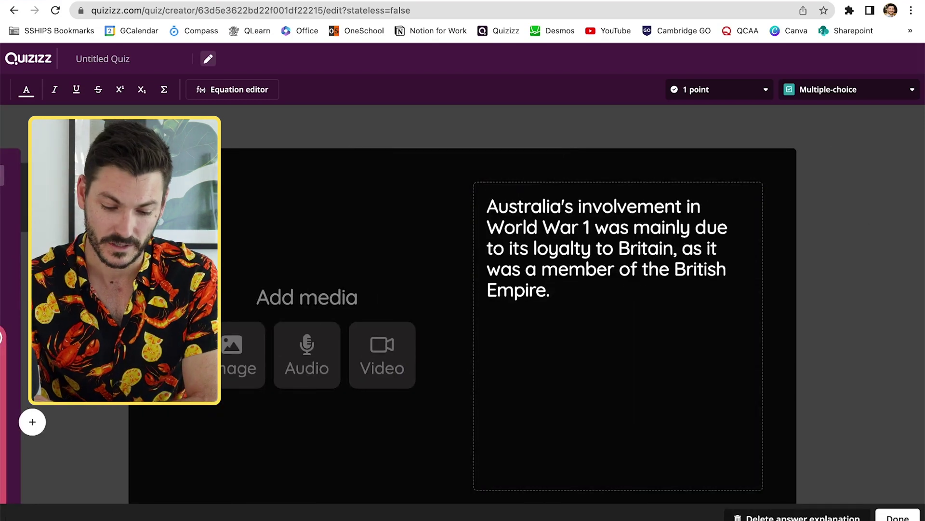
pyautogui.click(897, 517)
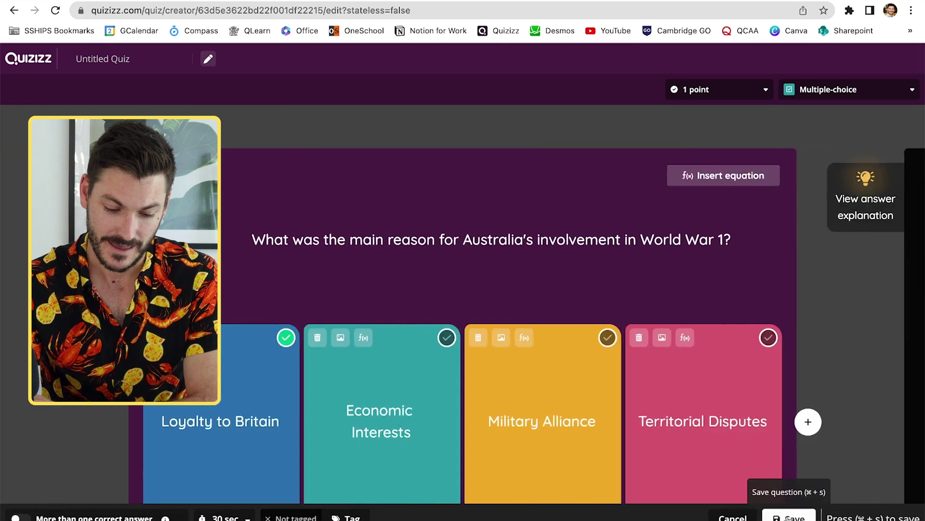
# Save question 2, bringing the quiz to 2 graded questions.
pyautogui.click(794, 517)
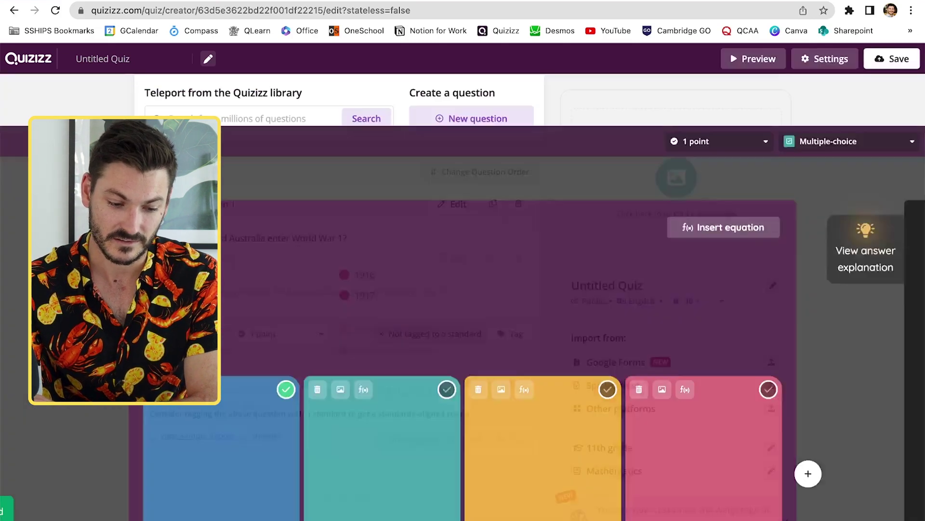
pyautogui.scroll(3, 348, 292)
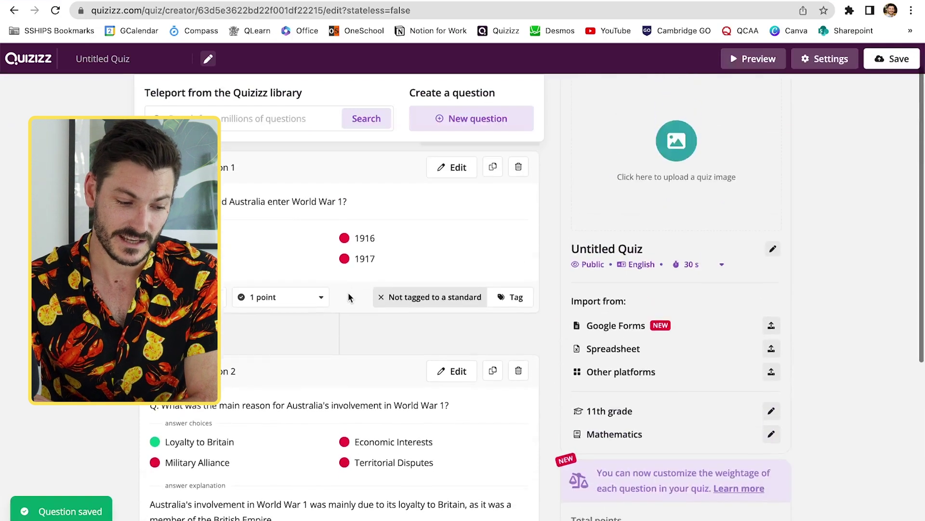
pyautogui.scroll(-5, 348, 292)
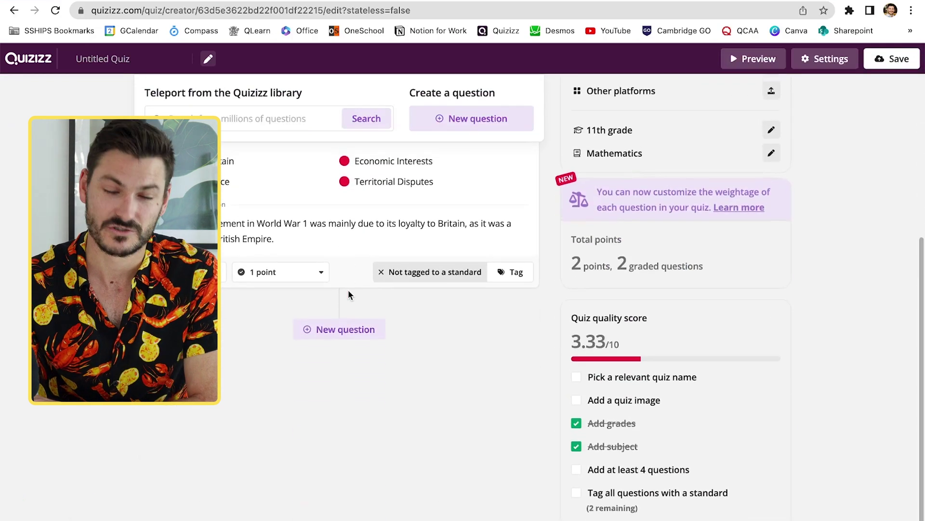